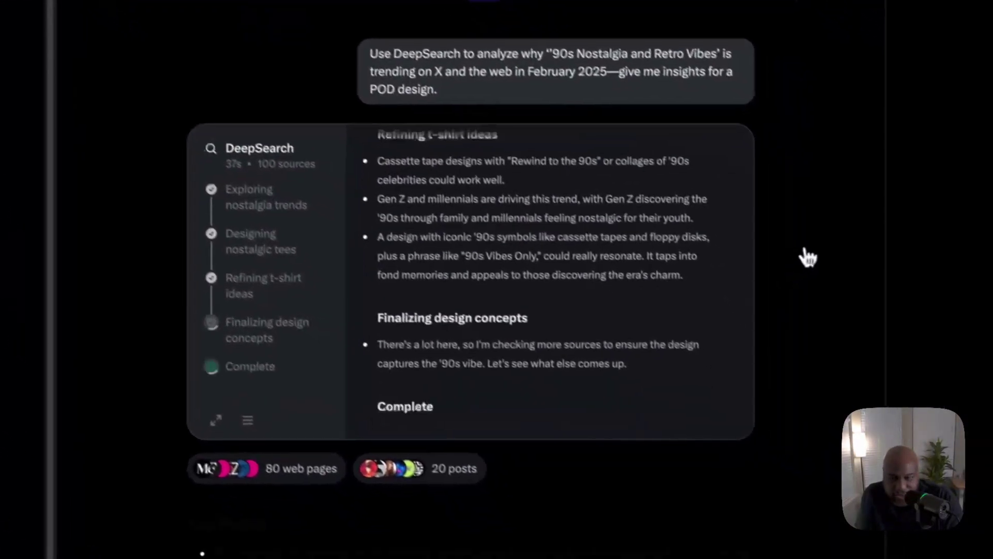
# - Scroll through earlier Grok chats and enlarge the bottom-left 'Rewind to the 90s' cat image
pyautogui.scroll(-5, 806, 255)
pyautogui.scroll(-5, 808, 313)
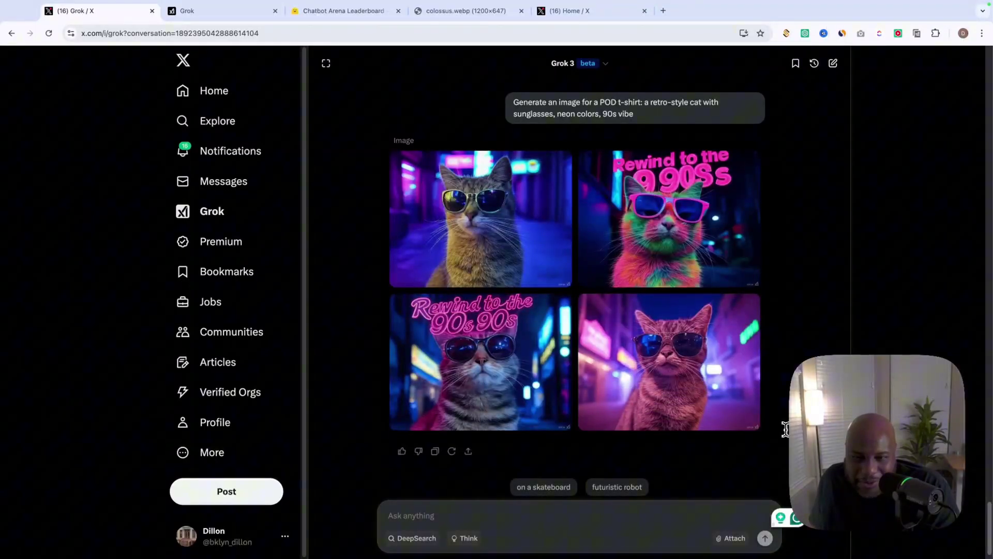
pyautogui.click(481, 362)
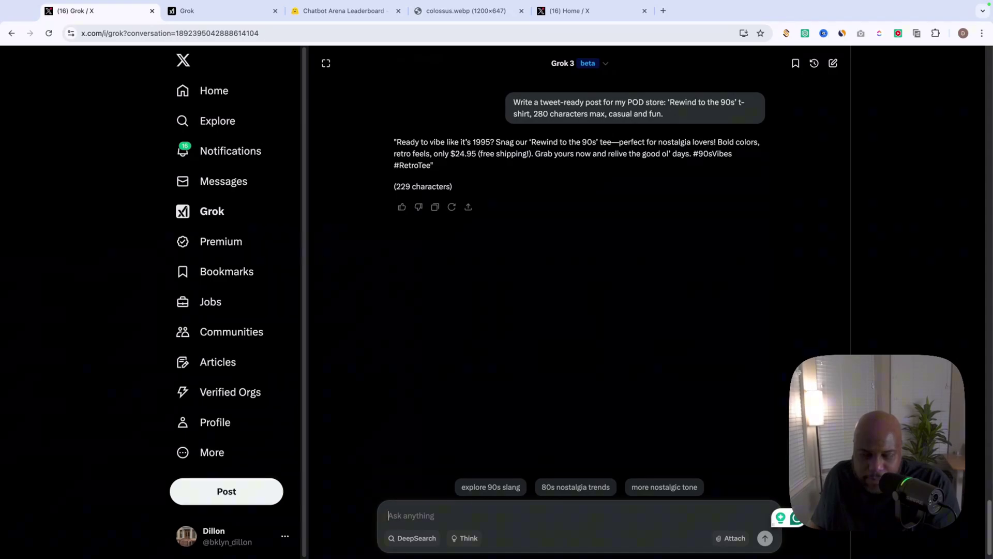
# - Generate neon retro cat t-shirt images from the pasted prompt and enlarge the lower-left one
pyautogui.write('Generate an image for a POD t-shirt: a retro-style cat with sunglasses, neon colors, 90s vibe')
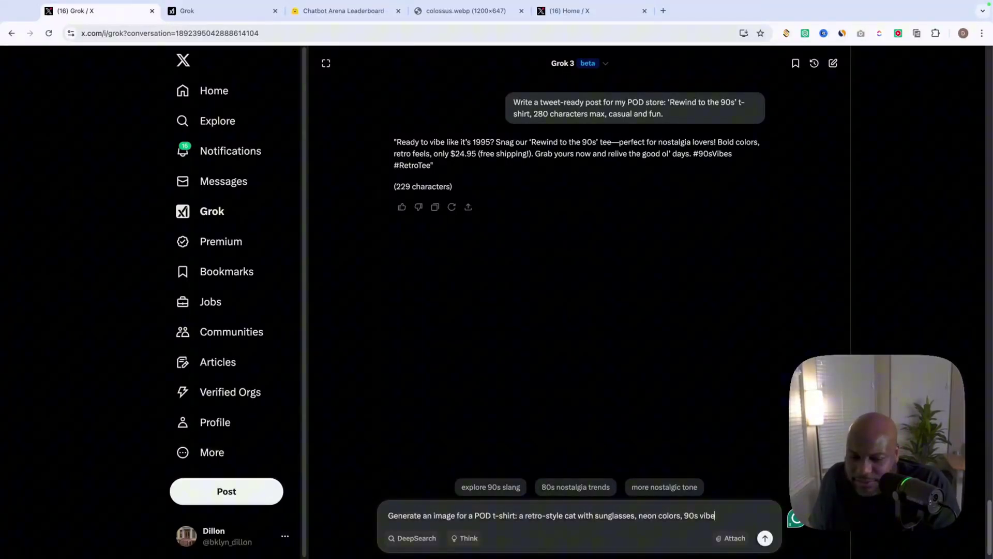
pyautogui.press('Return')
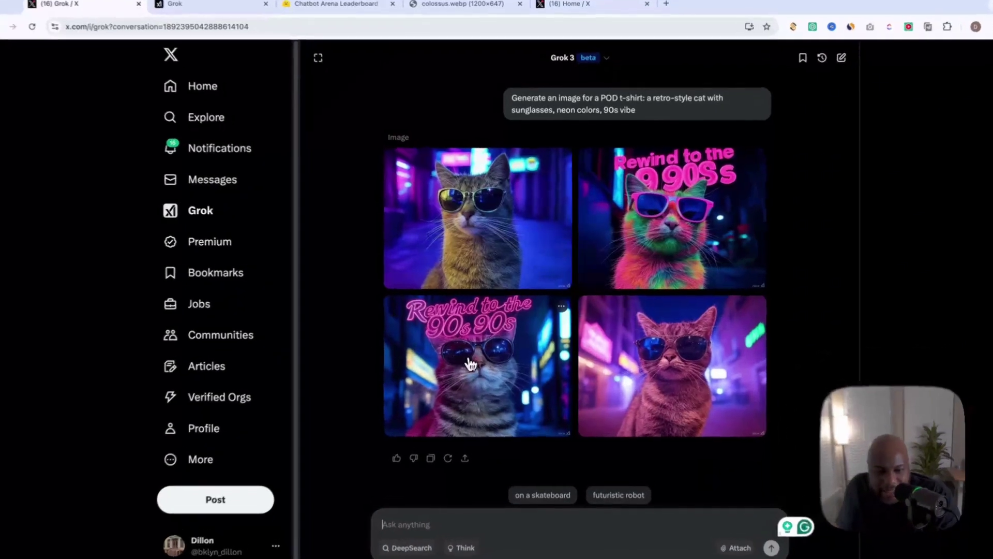
pyautogui.click(471, 365)
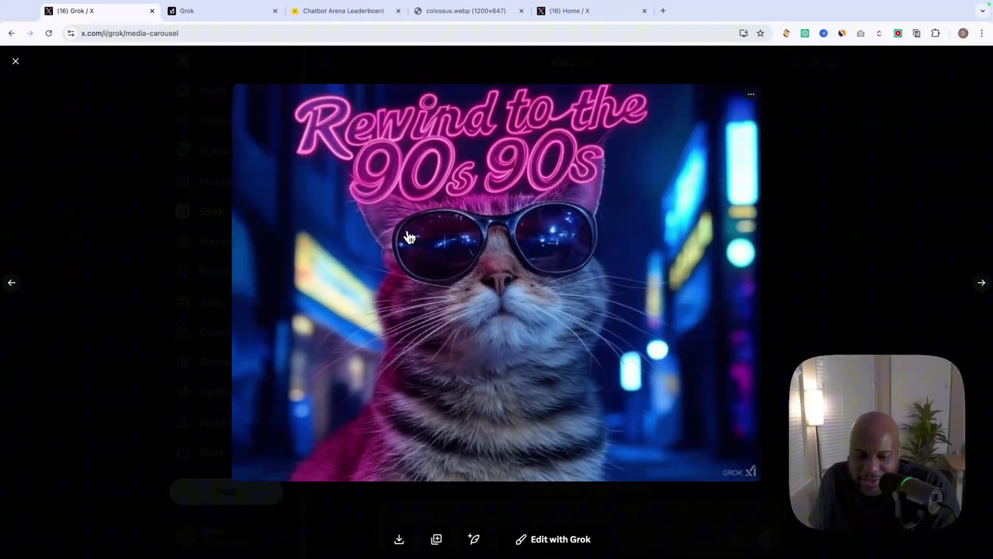
# - Close the enlarged cat image to land on a new, empty Grok chat
pyautogui.click(16, 62)
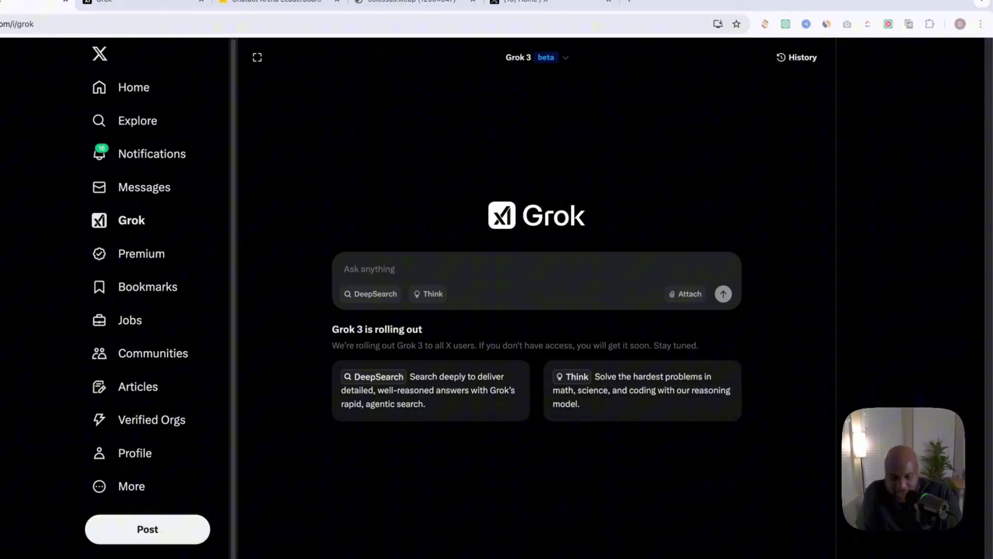
# - Ask Grok which custom t-shirt designs are trending in February 2025
pyautogui.click(374, 271)
pyautogui.write('Search X and the web—what designs are trending for custom t-shirts in February 2025')
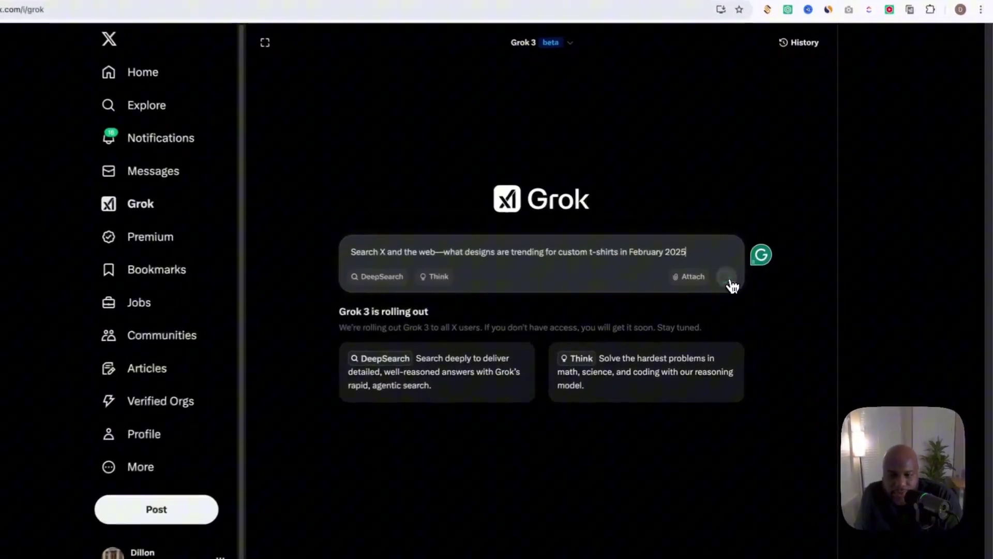
pyautogui.click(749, 280)
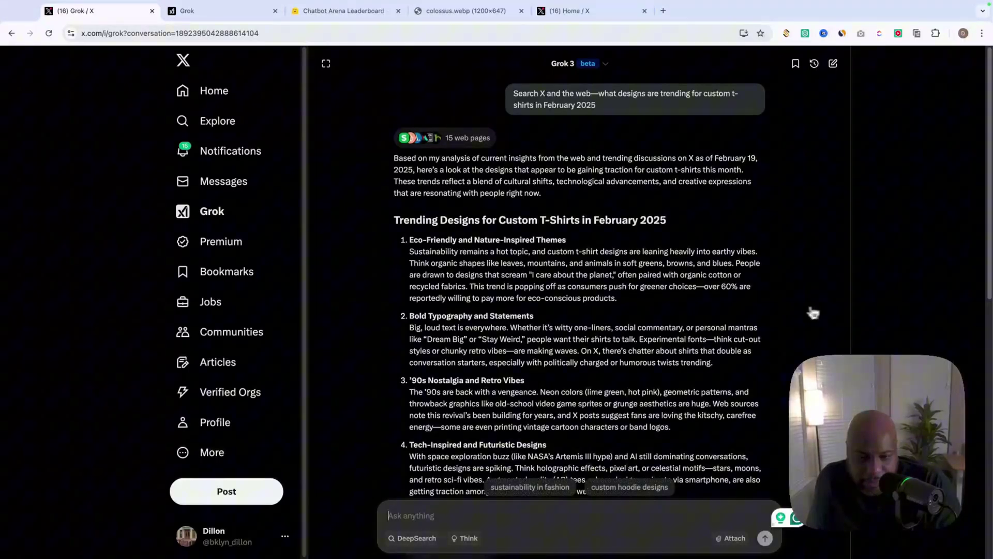
pyautogui.scroll(-1, 778, 309)
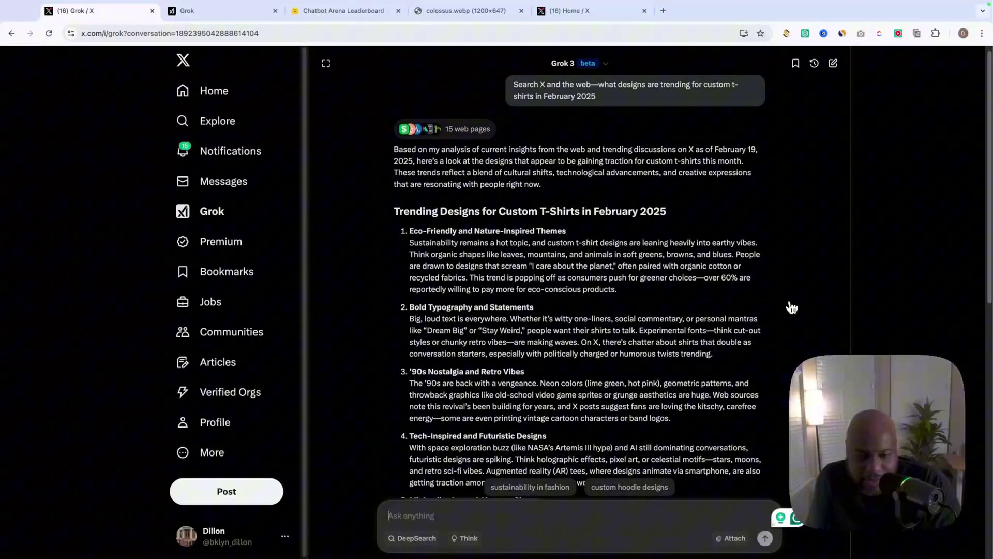
pyautogui.scroll(-3, 791, 306)
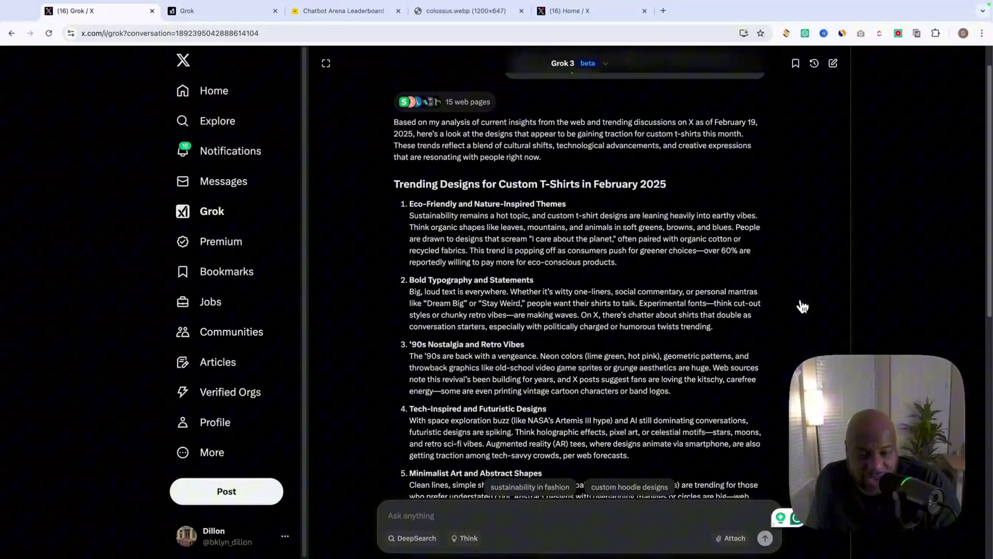
pyautogui.scroll(-5, 802, 307)
pyautogui.scroll(-5, 802, 306)
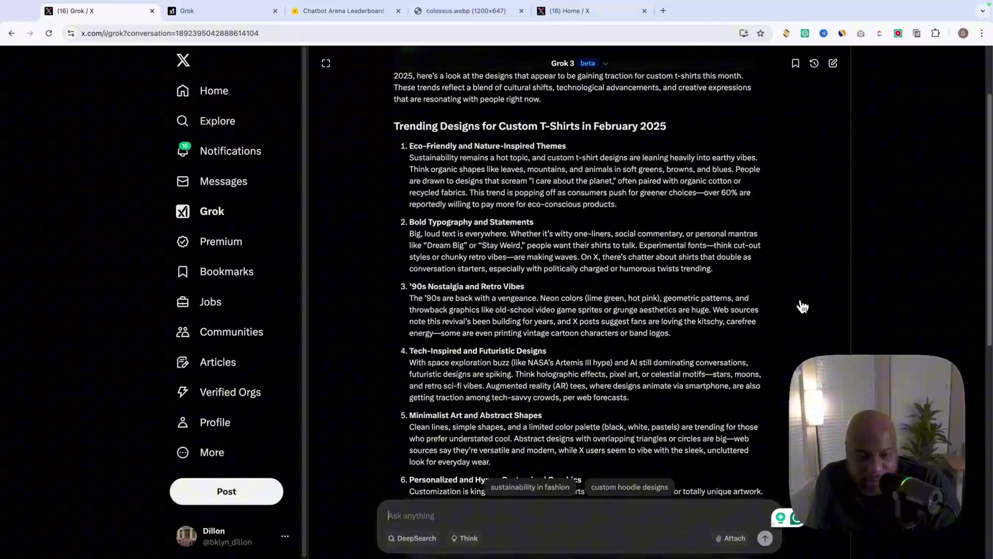
pyautogui.scroll(-10, 640, 355)
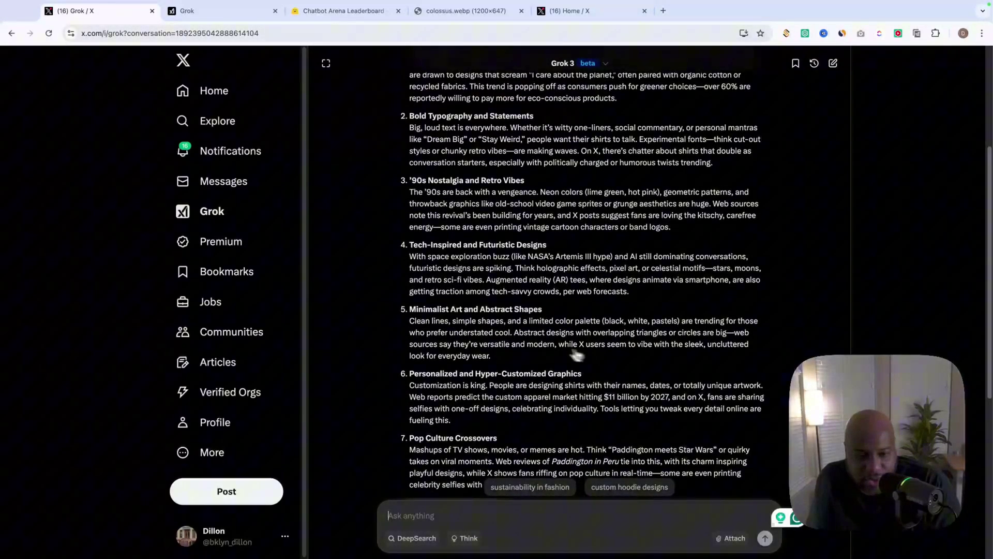
pyautogui.scroll(-13, 521, 333)
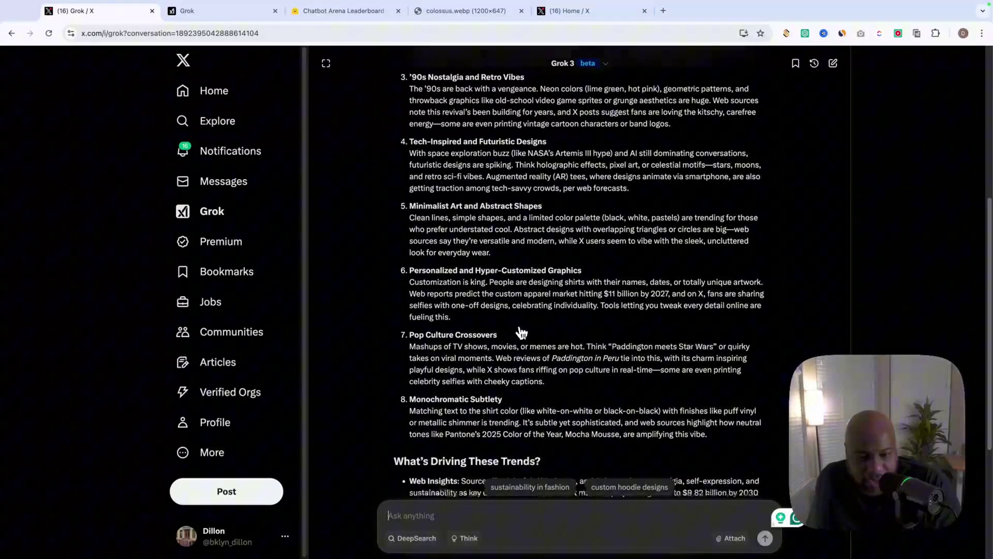
pyautogui.scroll(-5, 521, 333)
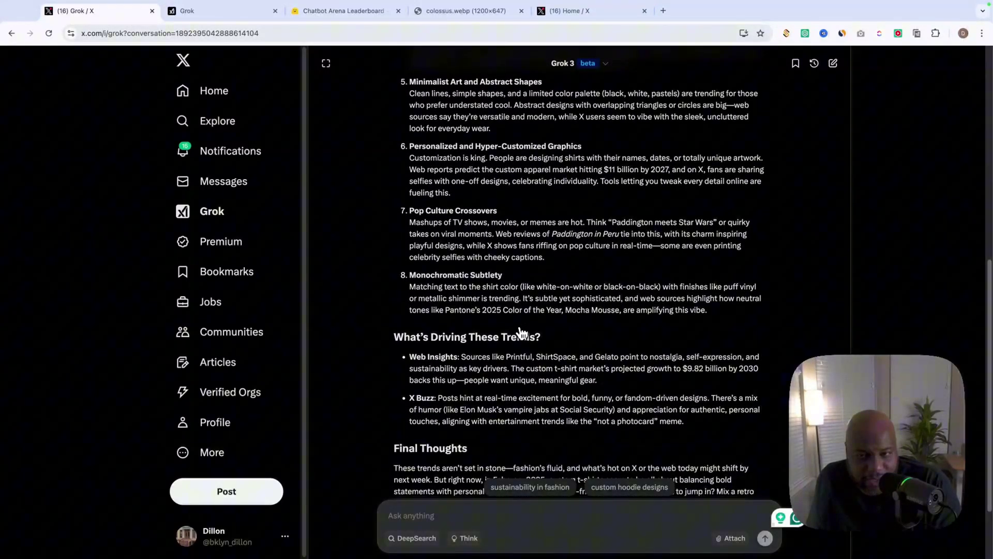
pyautogui.scroll(-3, 521, 332)
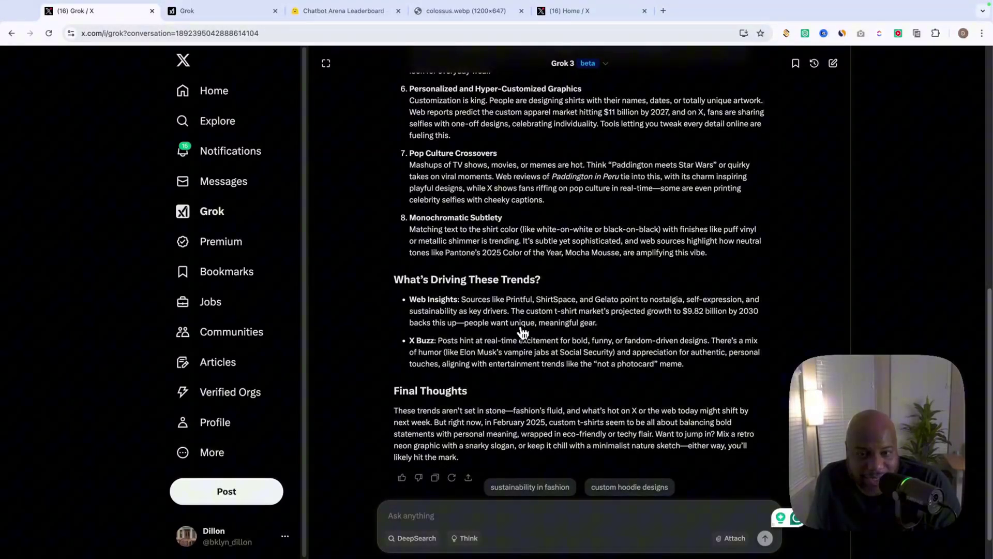
pyautogui.scroll(10, 523, 331)
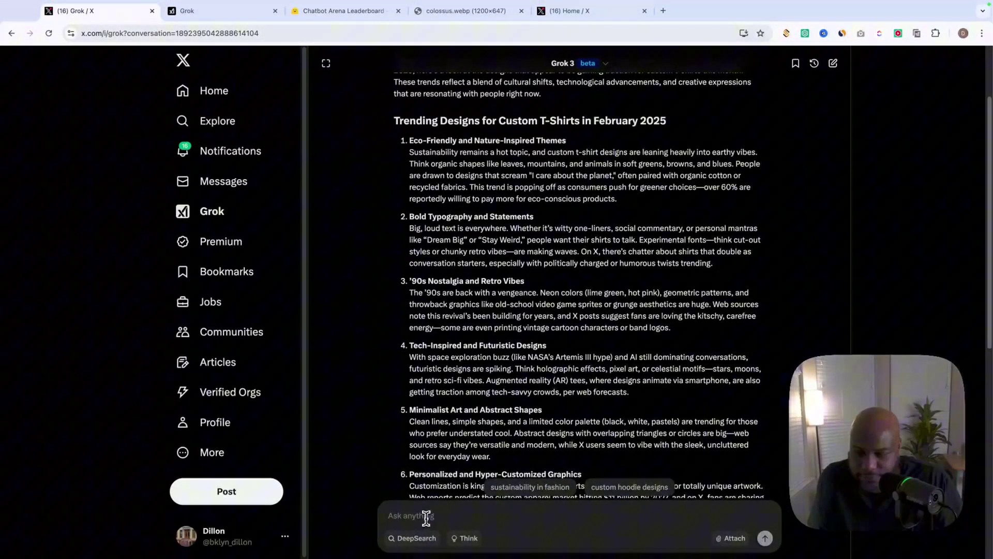
# - Send the '90s Nostalgia and Retro Vibes analysis request with DeepSearch enabled
pyautogui.scroll(-1, 429, 512)
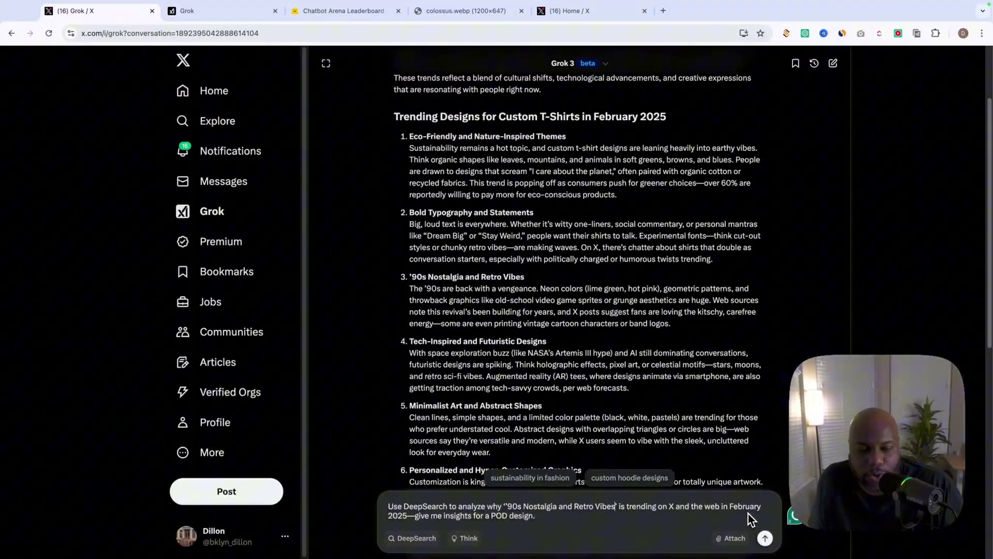
pyautogui.click(416, 539)
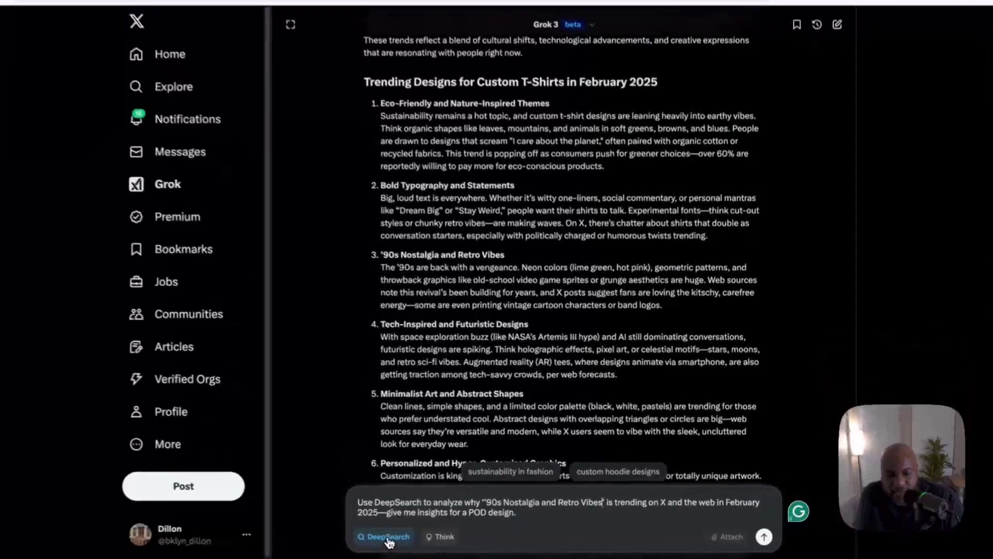
pyautogui.press('Return')
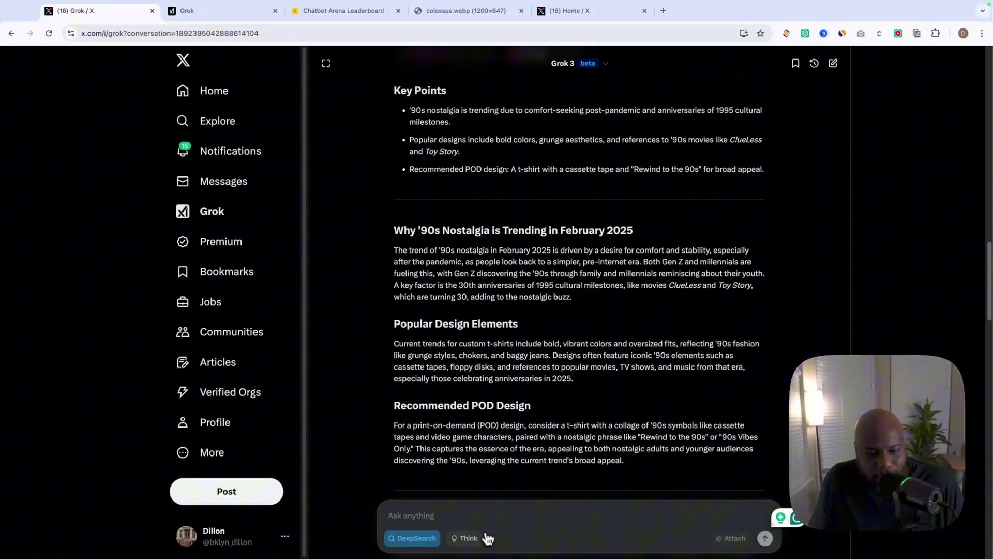
# - With Think on, ask Grok whether to sell the 'Rewind to the 90s' shirt for $20
pyautogui.click(464, 538)
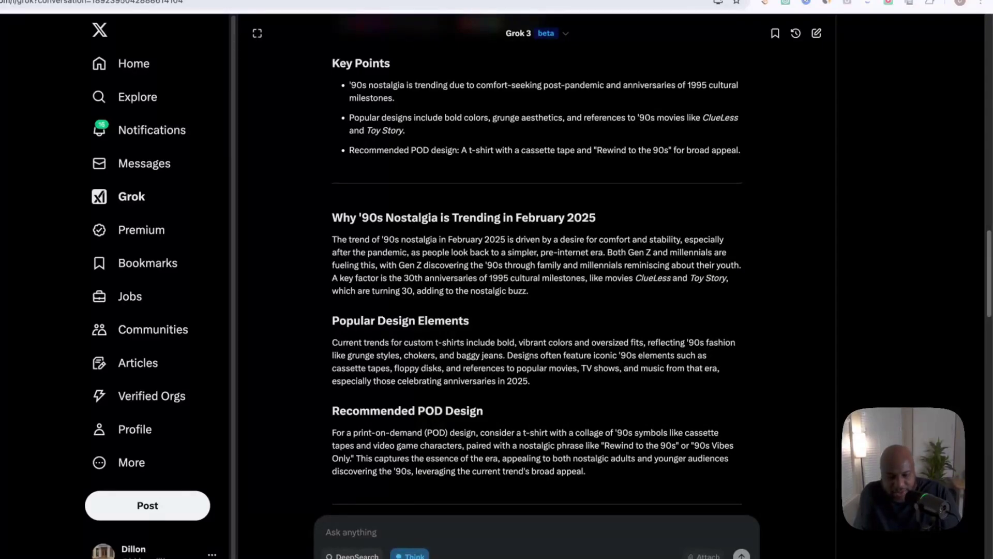
pyautogui.write('Should I sell my \'Rewind to the 90s\' t-shirt for $20? Break it down: printing cost, shipping, and competitor prices."')
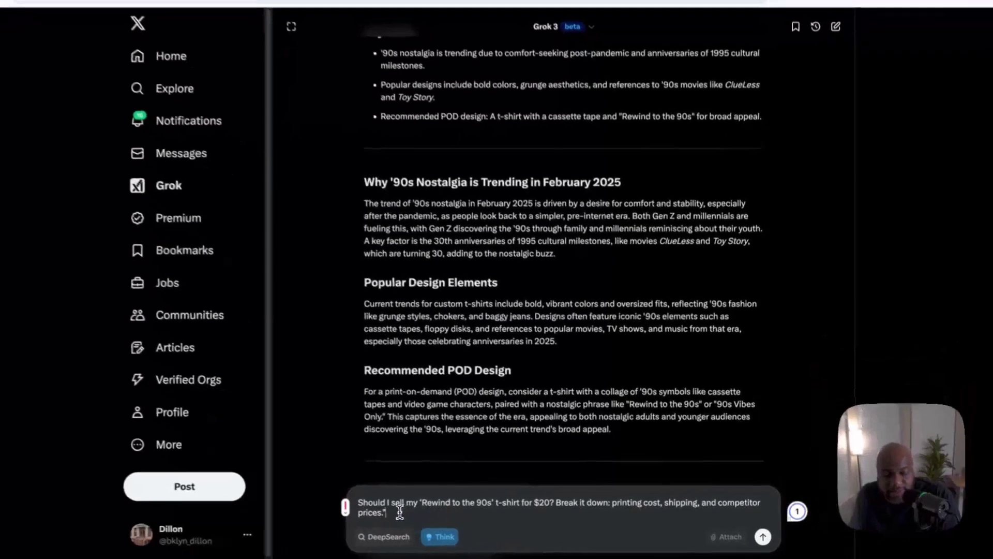
pyautogui.click(762, 536)
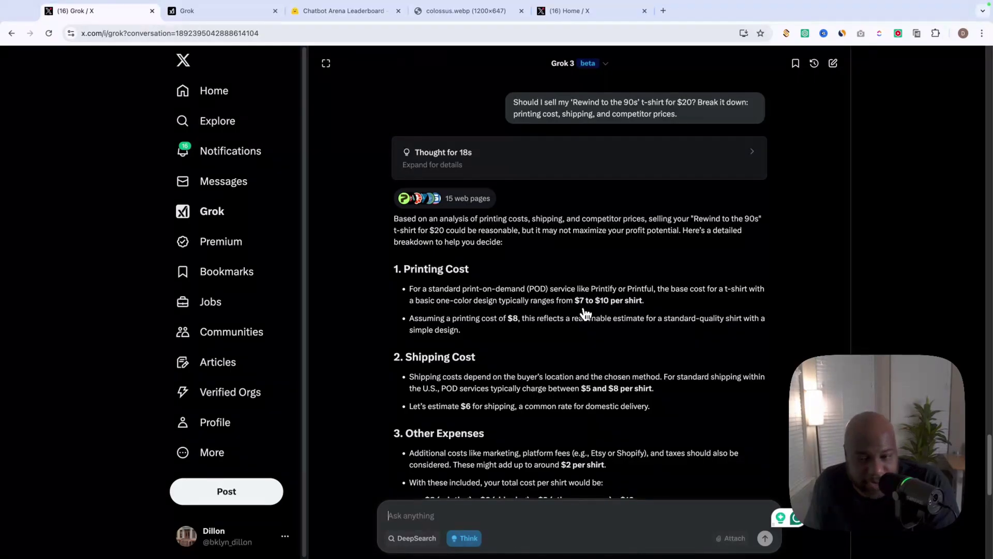
pyautogui.scroll(-1, 643, 319)
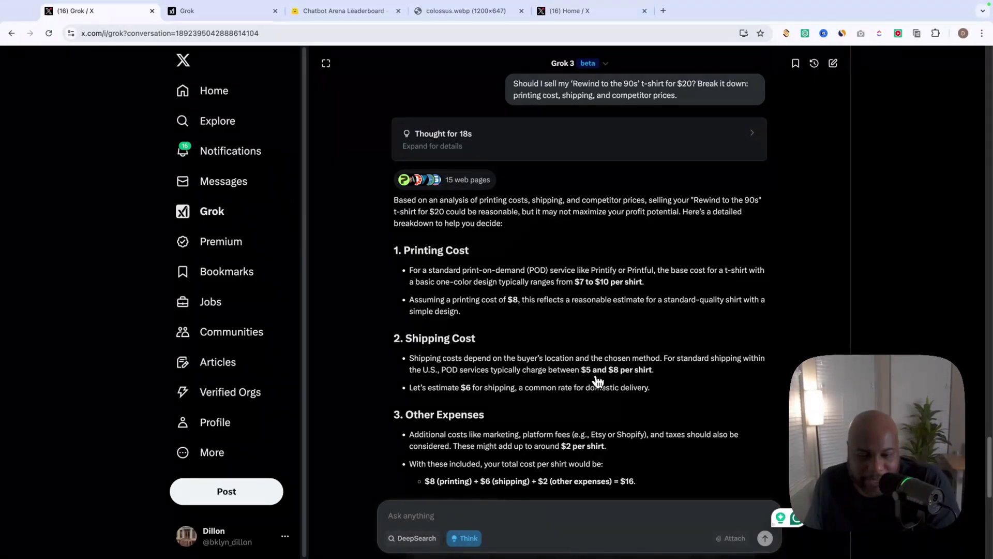
pyautogui.scroll(-3, 632, 377)
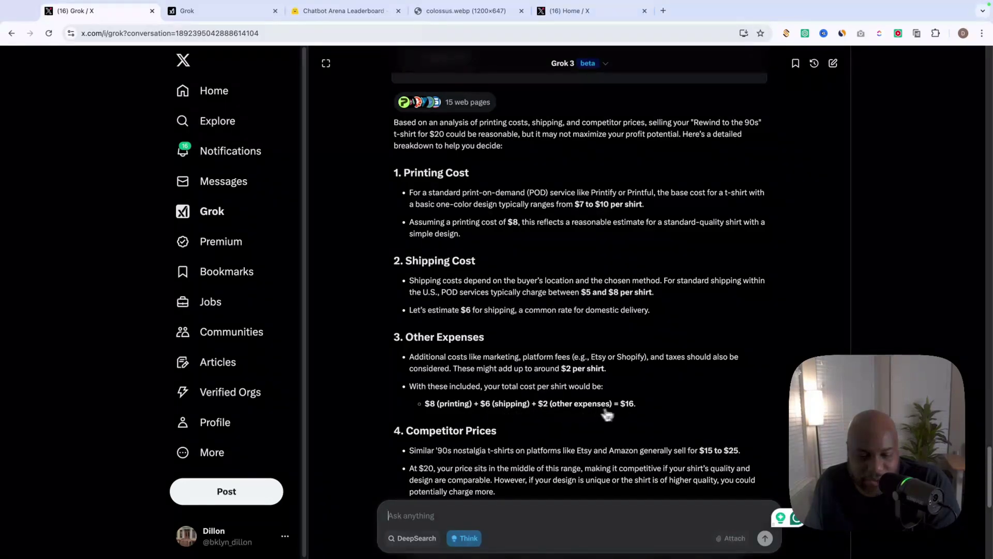
pyautogui.scroll(-3, 635, 402)
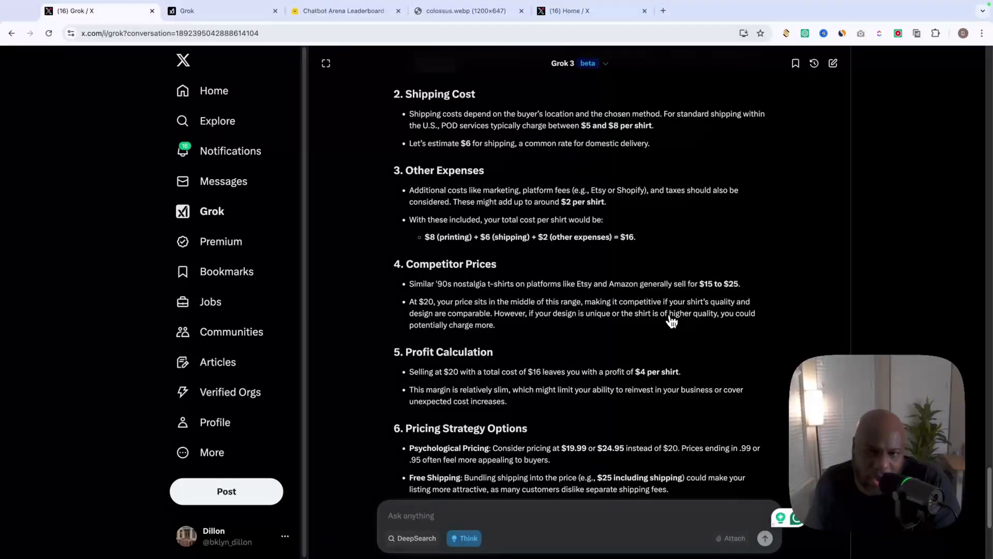
pyautogui.scroll(-1, 636, 326)
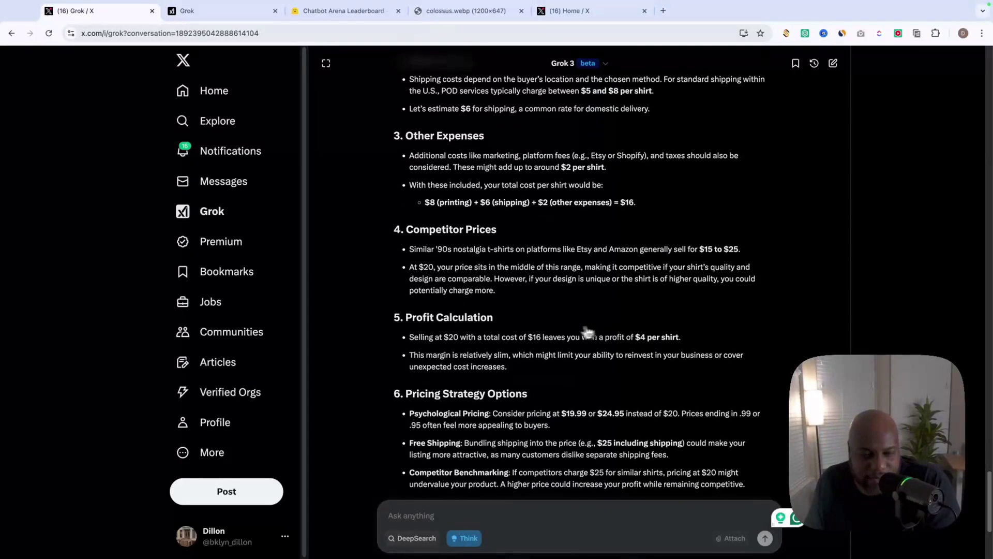
pyautogui.scroll(-1, 517, 331)
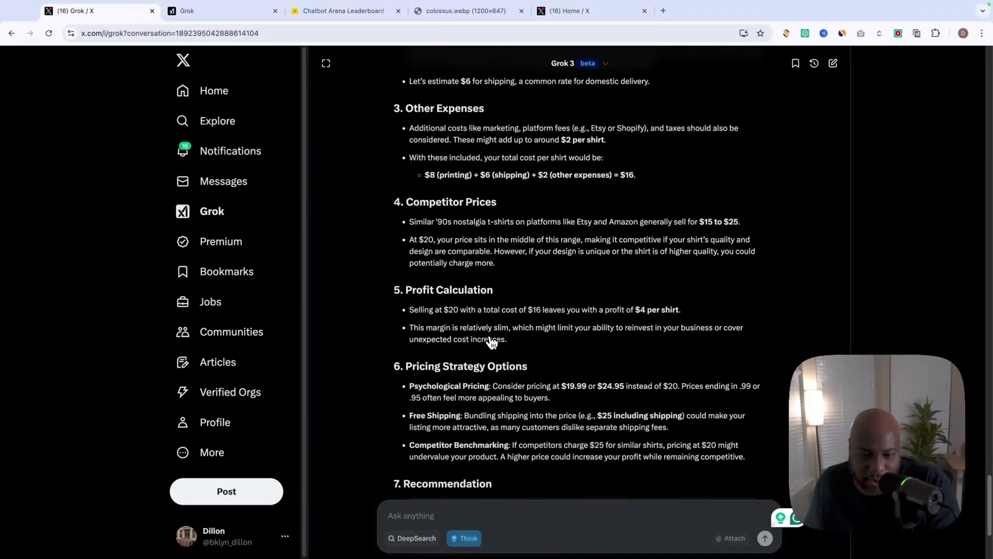
pyautogui.scroll(-3, 545, 342)
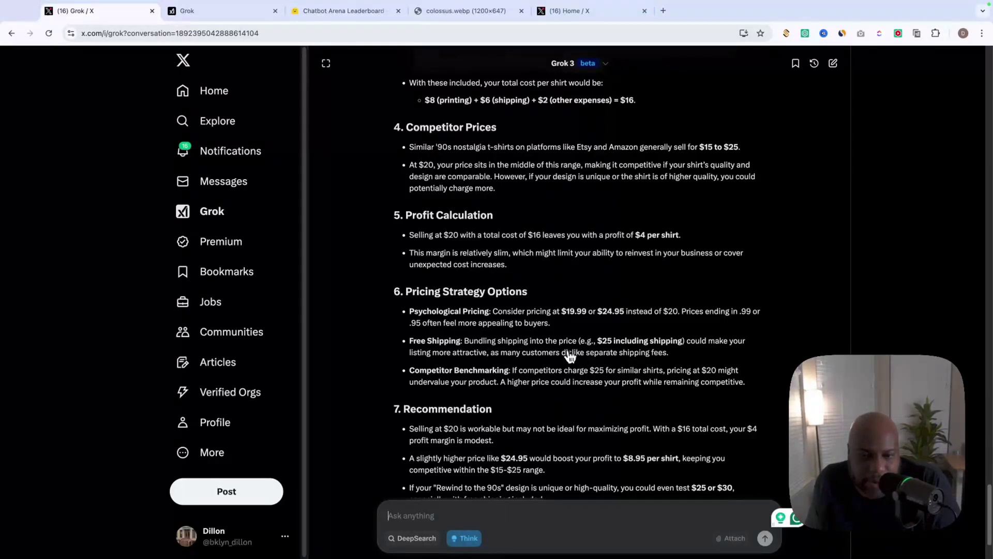
pyautogui.scroll(-1, 556, 344)
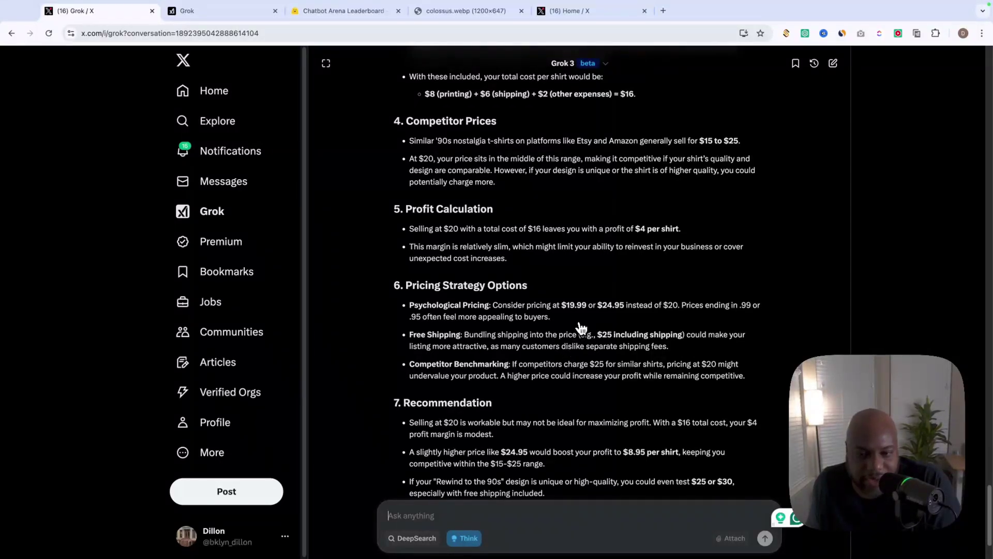
pyautogui.scroll(-1, 575, 335)
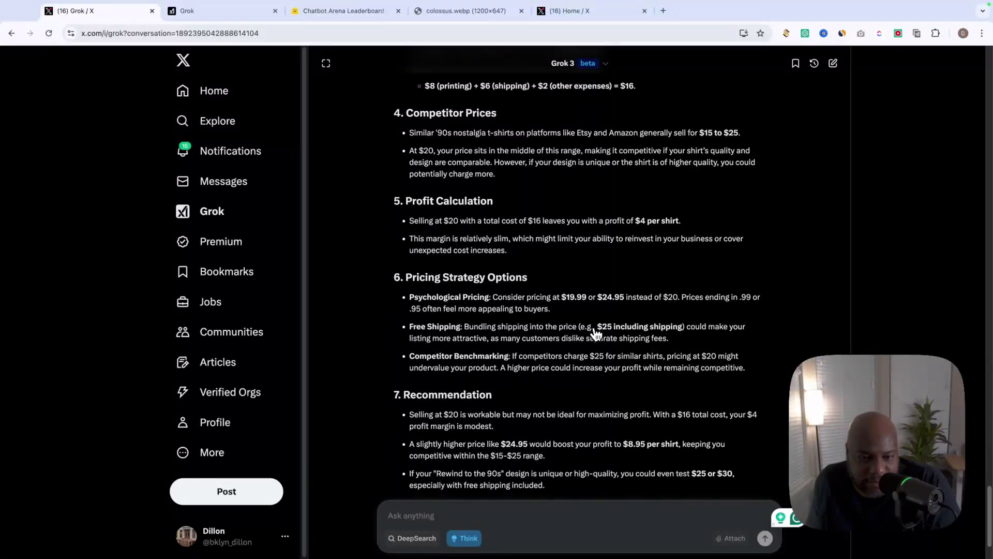
pyautogui.scroll(-3, 596, 334)
pyautogui.scroll(-3, 596, 334)
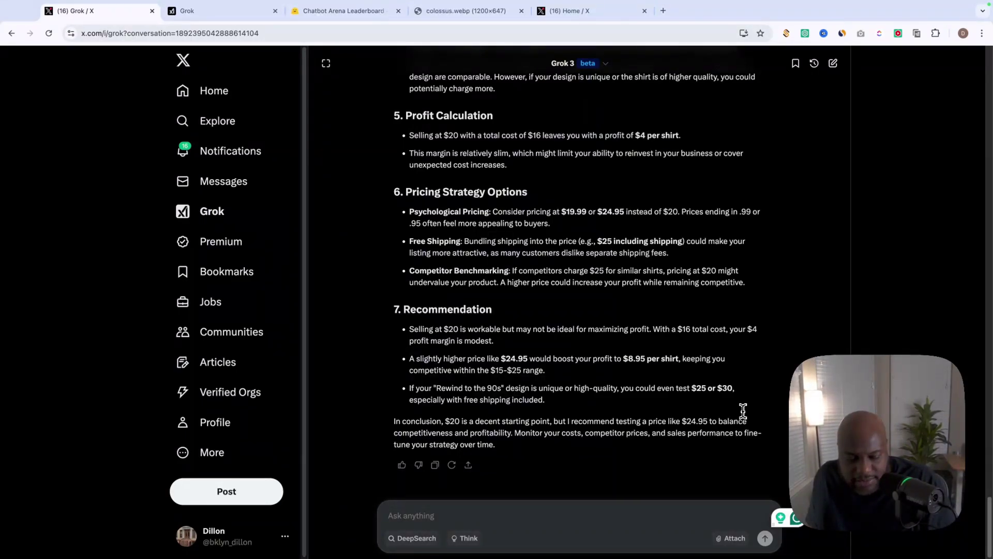
# - Ask Grok for a tweet-ready promo post for the 'Rewind to the 90s' t-shirt
pyautogui.write('Write a tweet-ready post for my POD store: ‘Rewind to the 90s’ t-shirt, 280 characters max, casual and fun.')
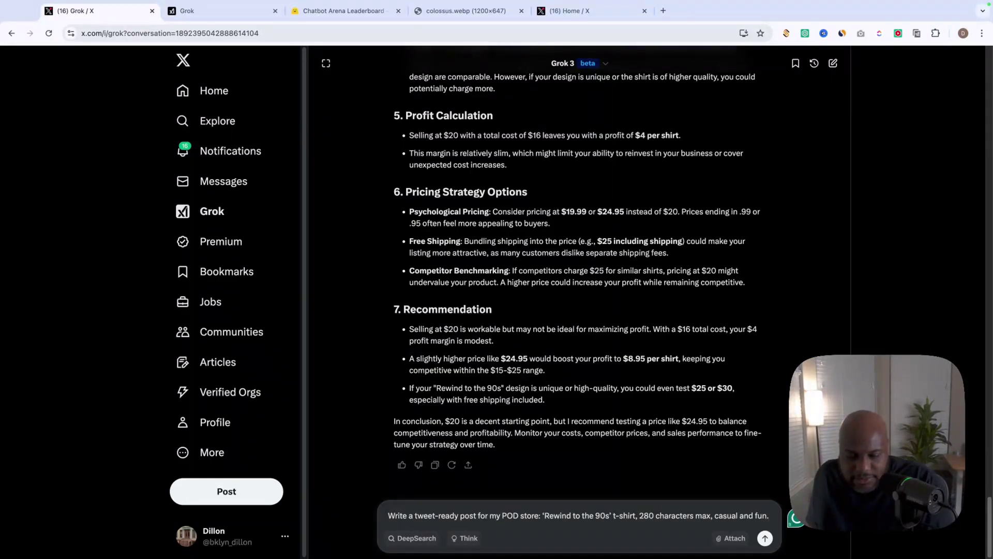
pyautogui.press('Return')
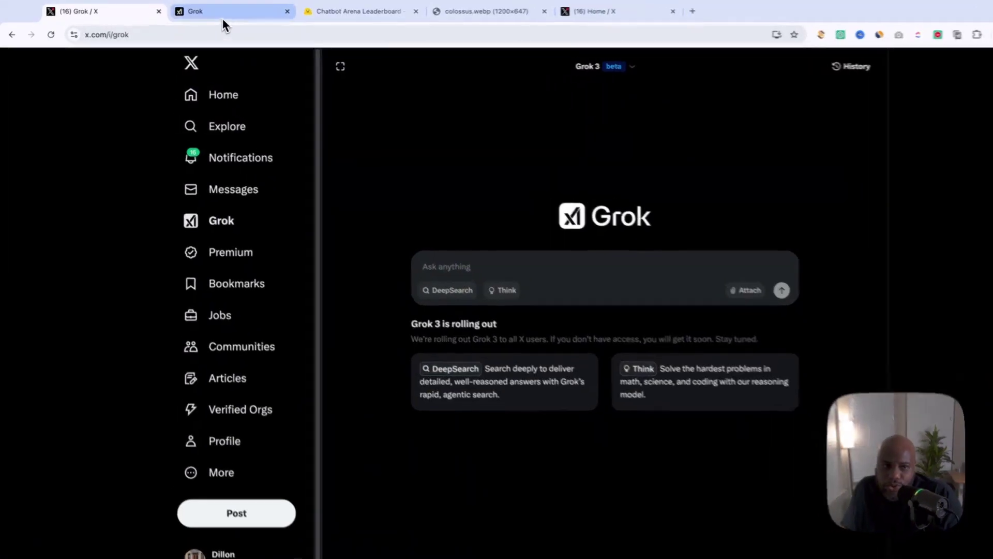
pyautogui.click(223, 21)
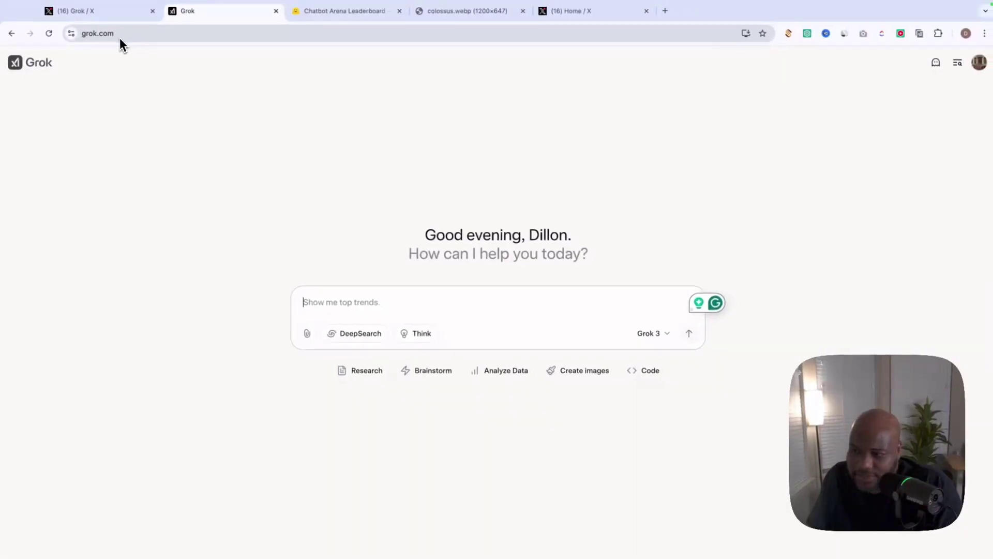
pyautogui.click(96, 15)
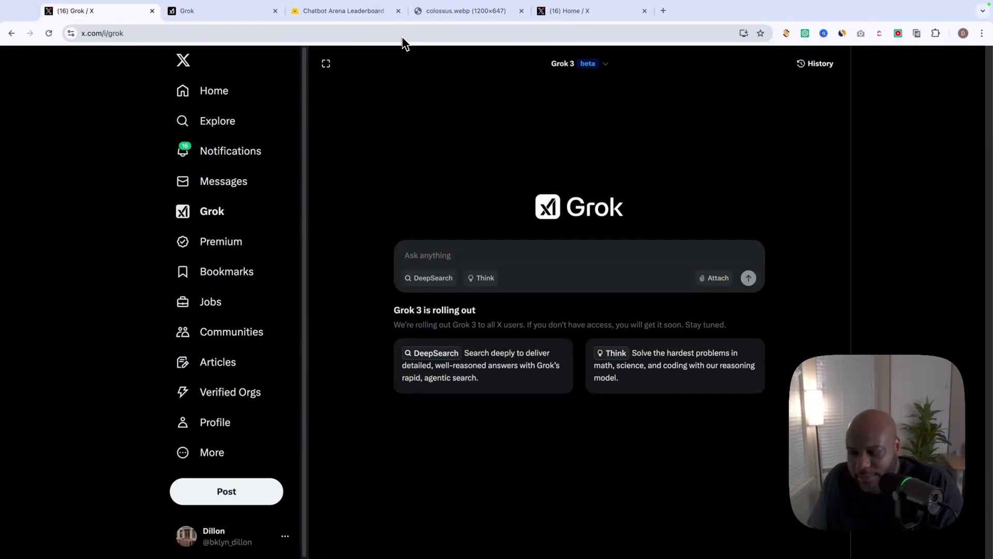
# - Compare X Premium tiers' monthly and annual prices, then move to the Chatbot Arena leaderboard
pyautogui.click(577, 15)
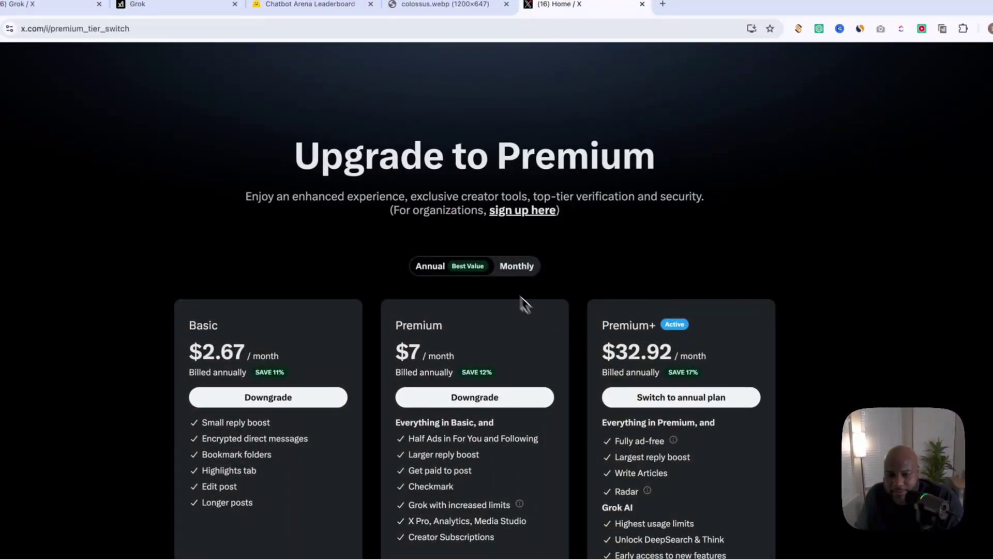
pyautogui.click(517, 266)
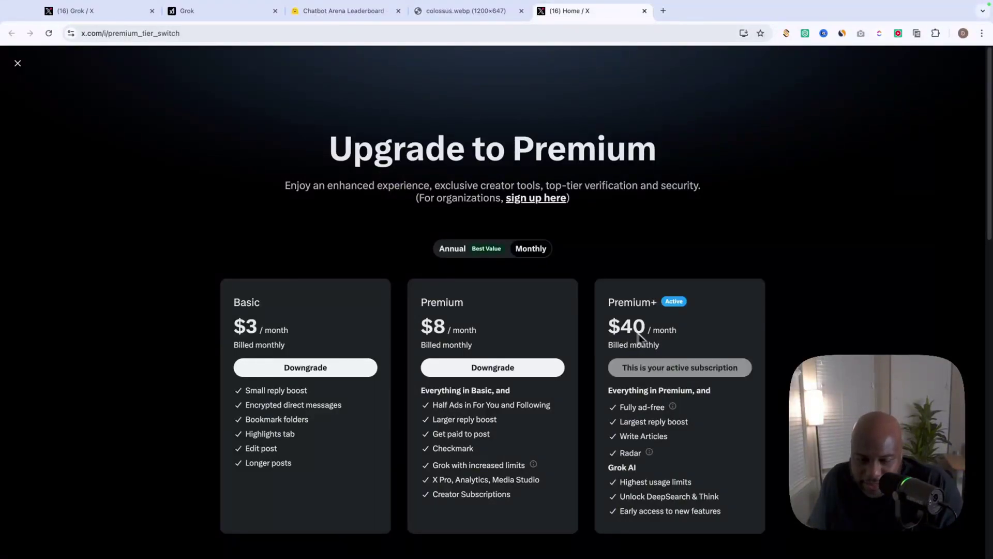
pyautogui.click(478, 253)
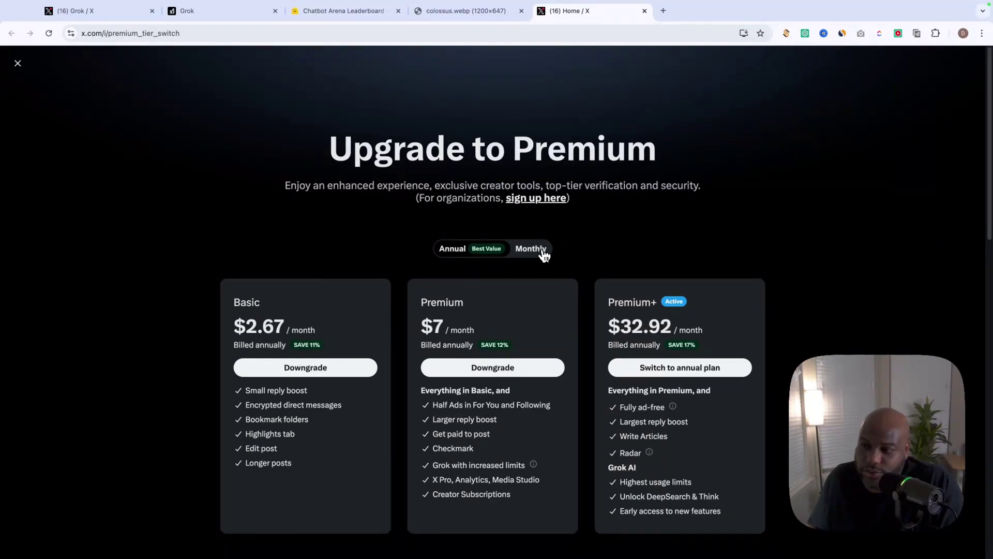
pyautogui.hotkey('ctrl', 'shift', 'Tab')
pyautogui.hotkey('ctrl', 'shift', 'Tab')
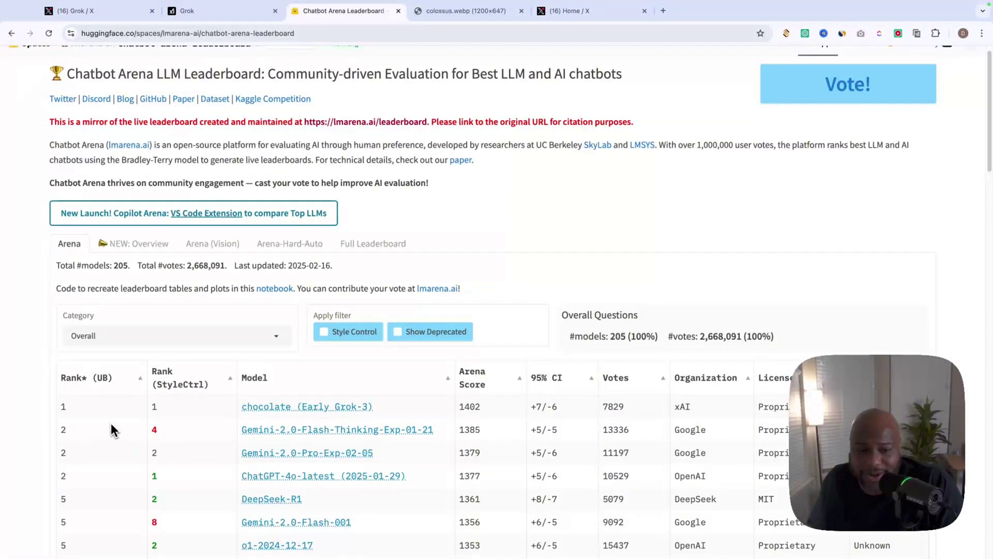
# - Skim the leaderboard with Early Grok-3 first at 1402, then view the Colossus image
pyautogui.scroll(-2, 363, 409)
pyautogui.scroll(2, 376, 416)
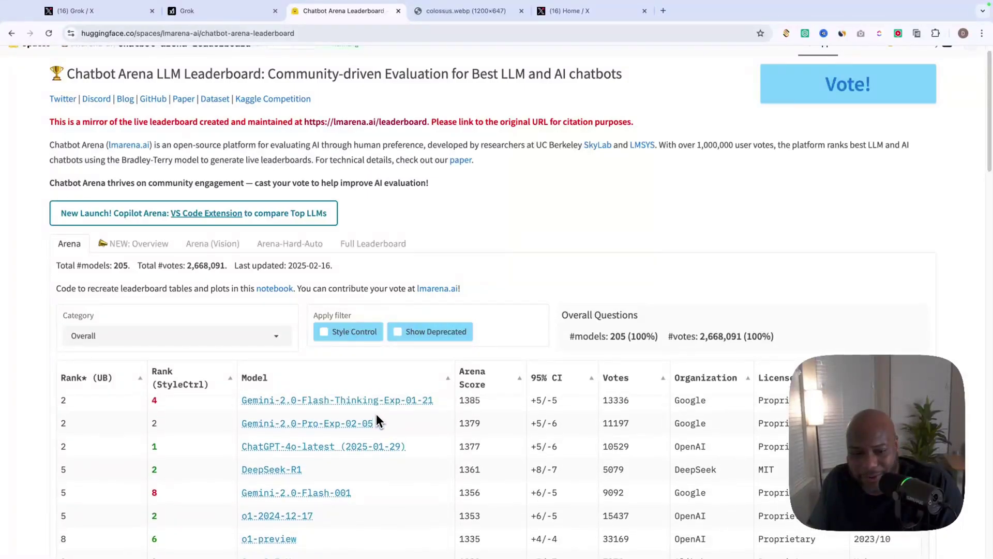
pyautogui.scroll(-1, 957, 241)
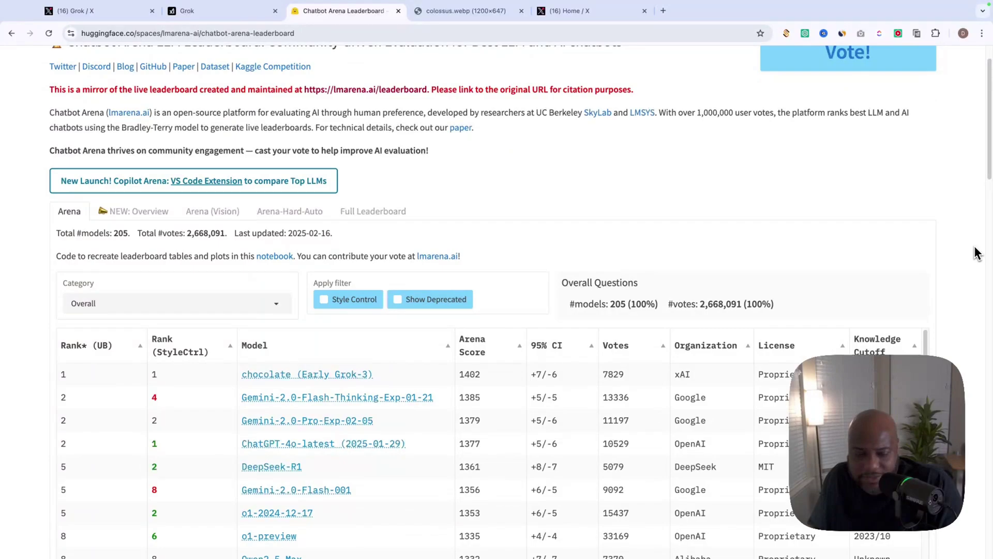
pyautogui.scroll(2, 973, 252)
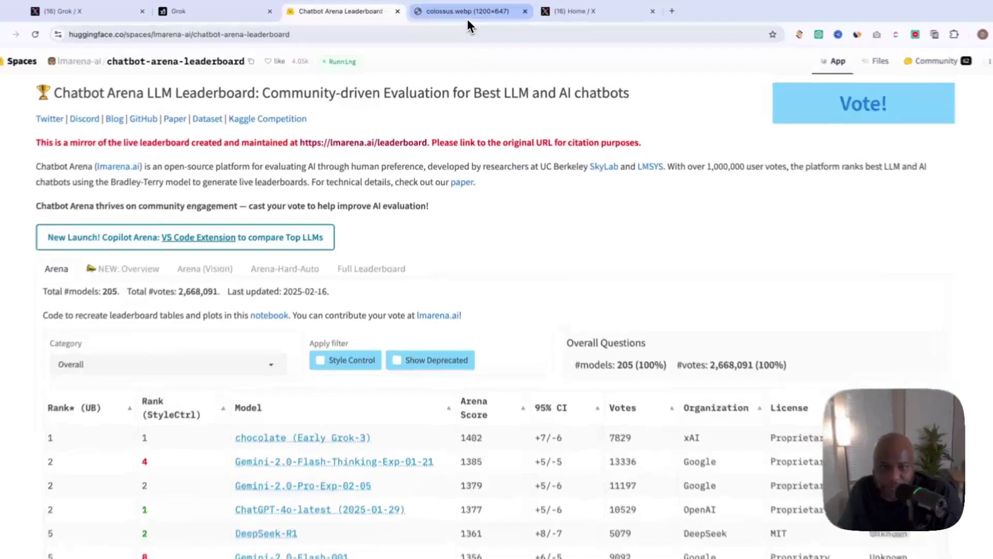
pyautogui.click(468, 19)
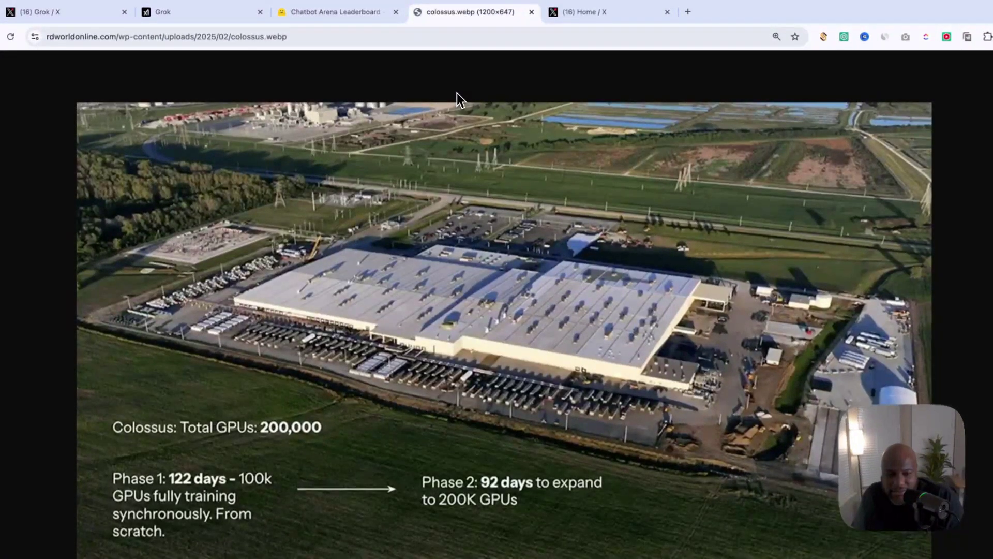